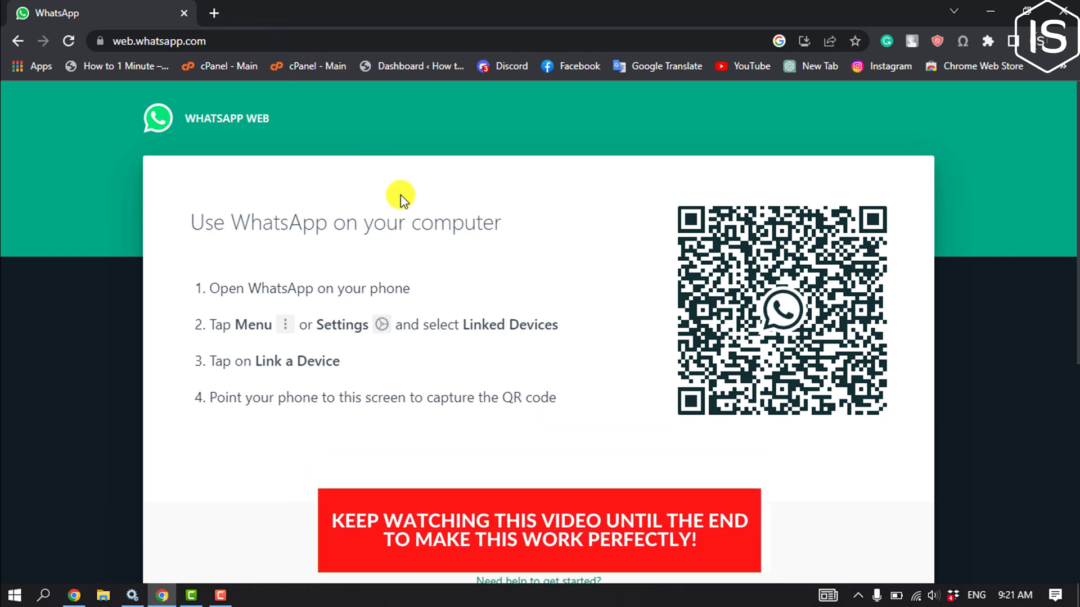
# Go to WhatsApp's Linked Devices page in Settings and dismiss the logged-out devices notice.
pyautogui.click(410, 211)
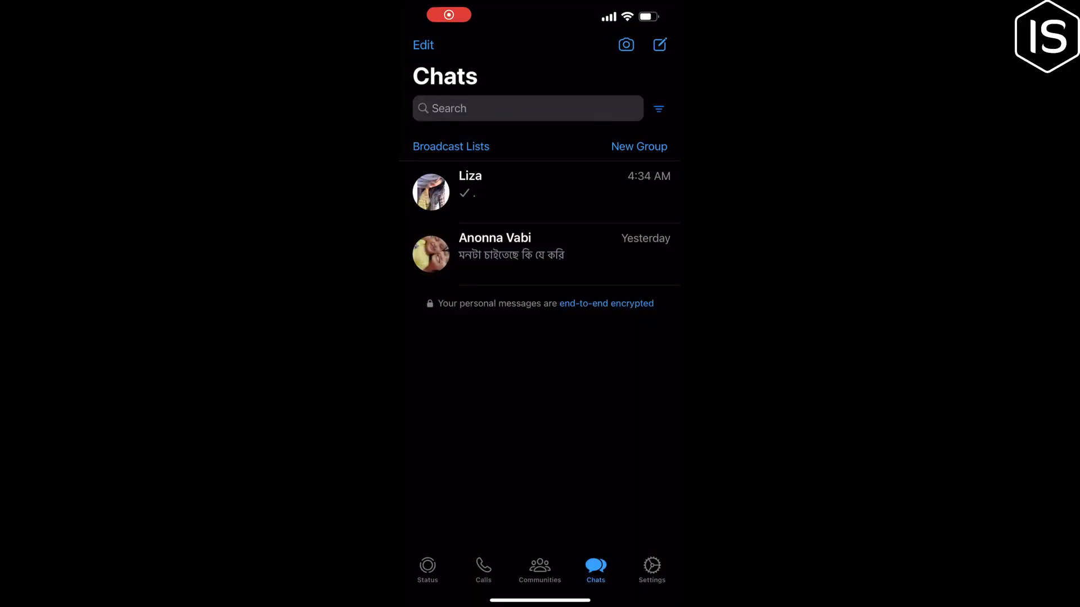
pyautogui.click(651, 570)
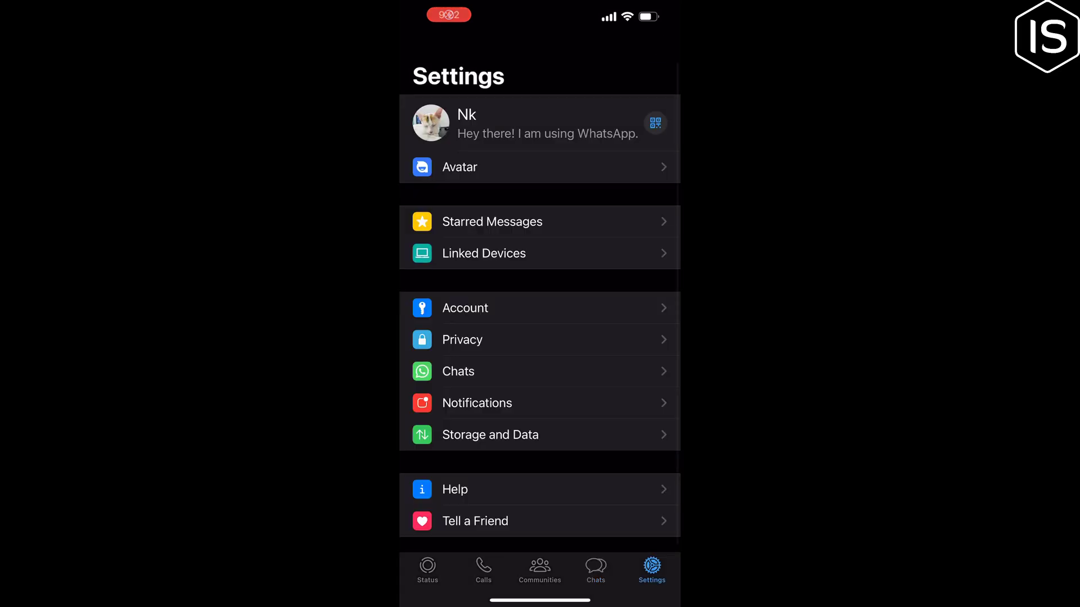
pyautogui.click(540, 253)
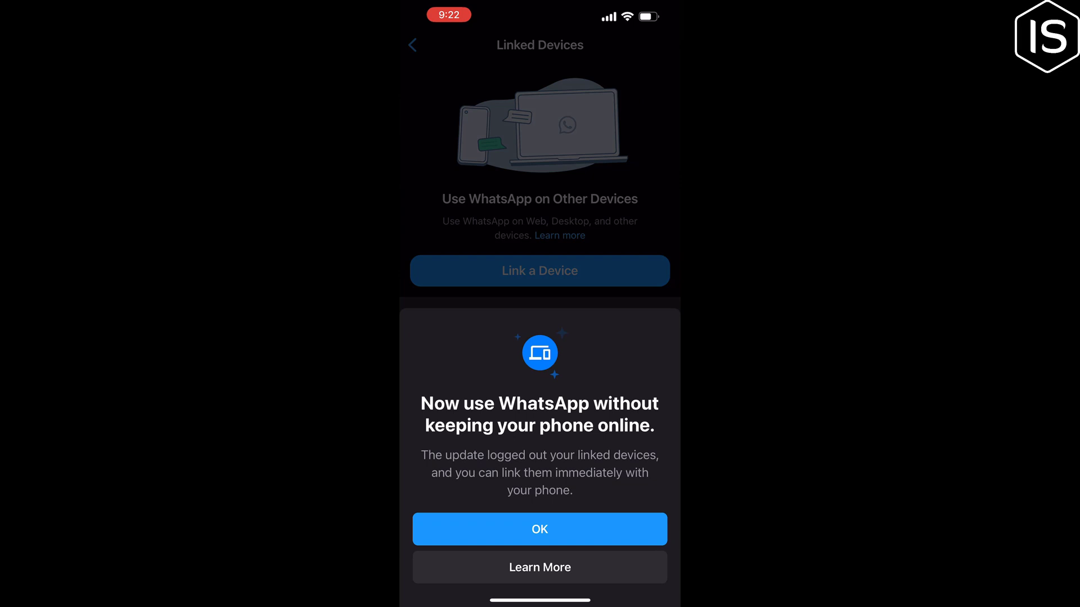
pyautogui.click(538, 532)
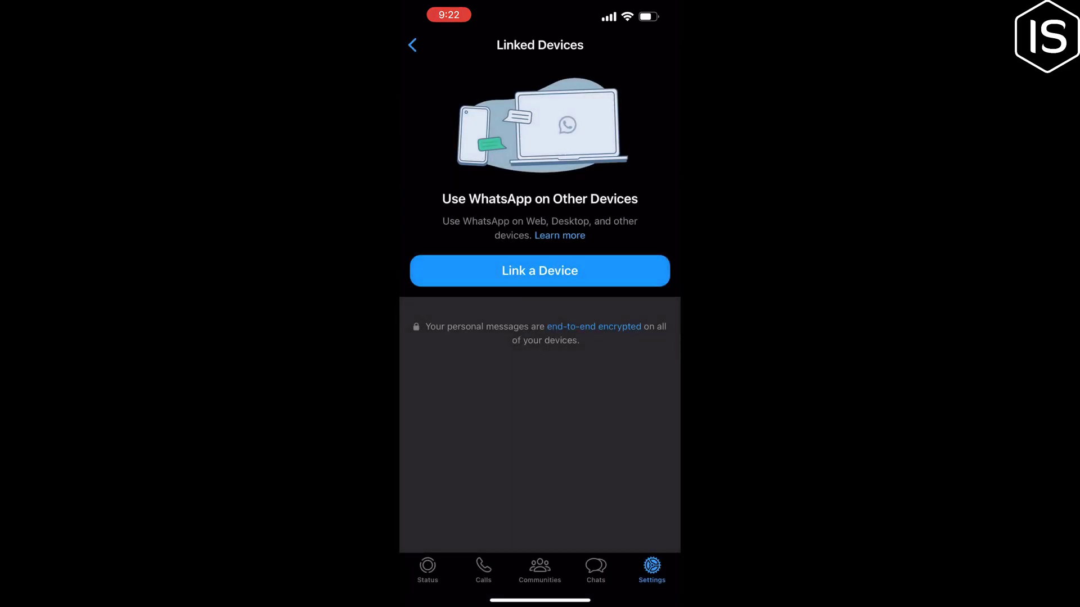
# Start Link a Device so the QR scanner opens, aimed at the computer's code.
pyautogui.click(540, 270)
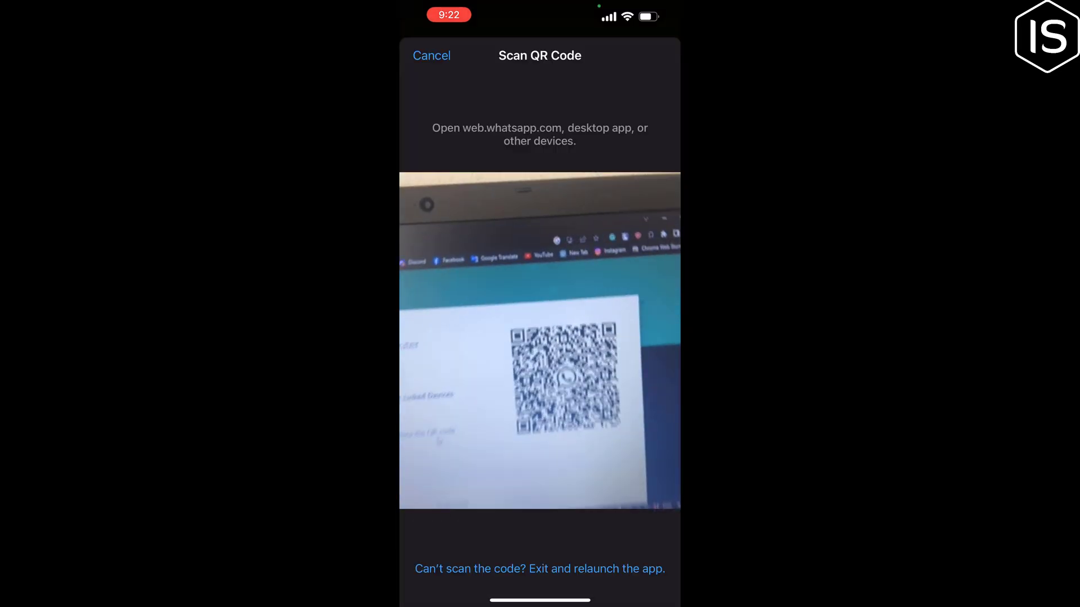